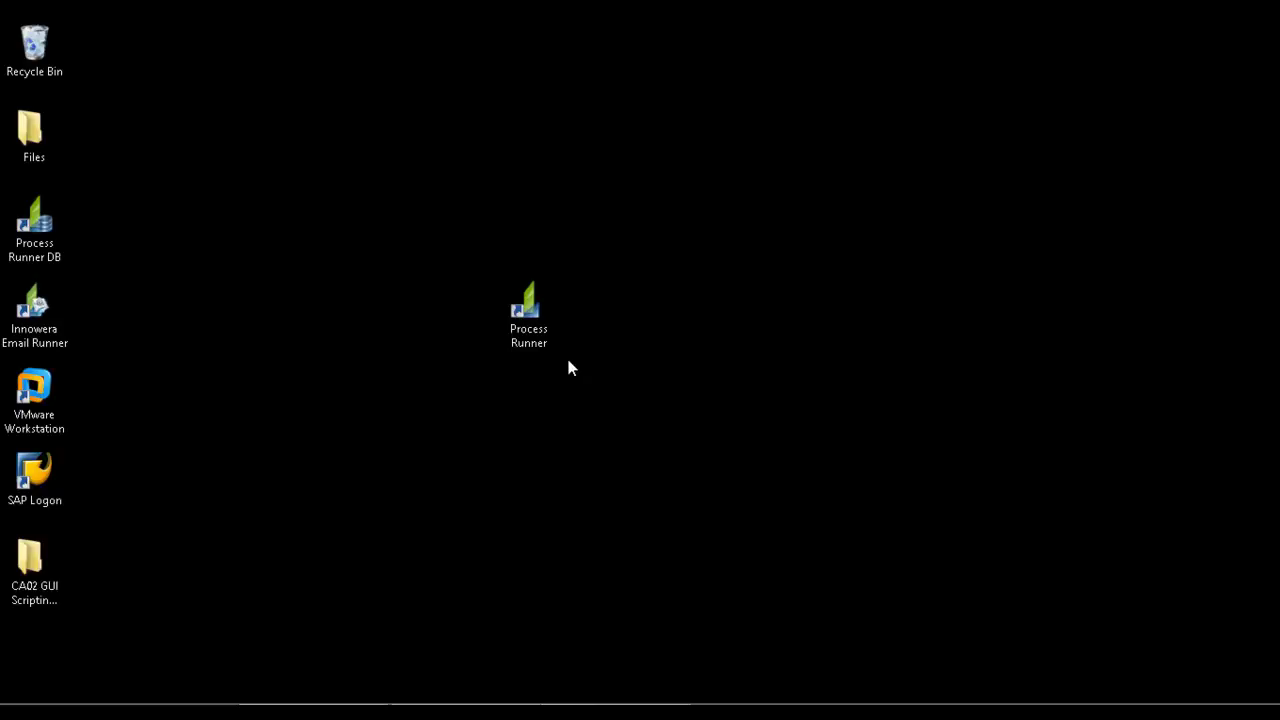
# - Launch Process Runner from its desktop icon
pyautogui.doubleClick(531, 330)
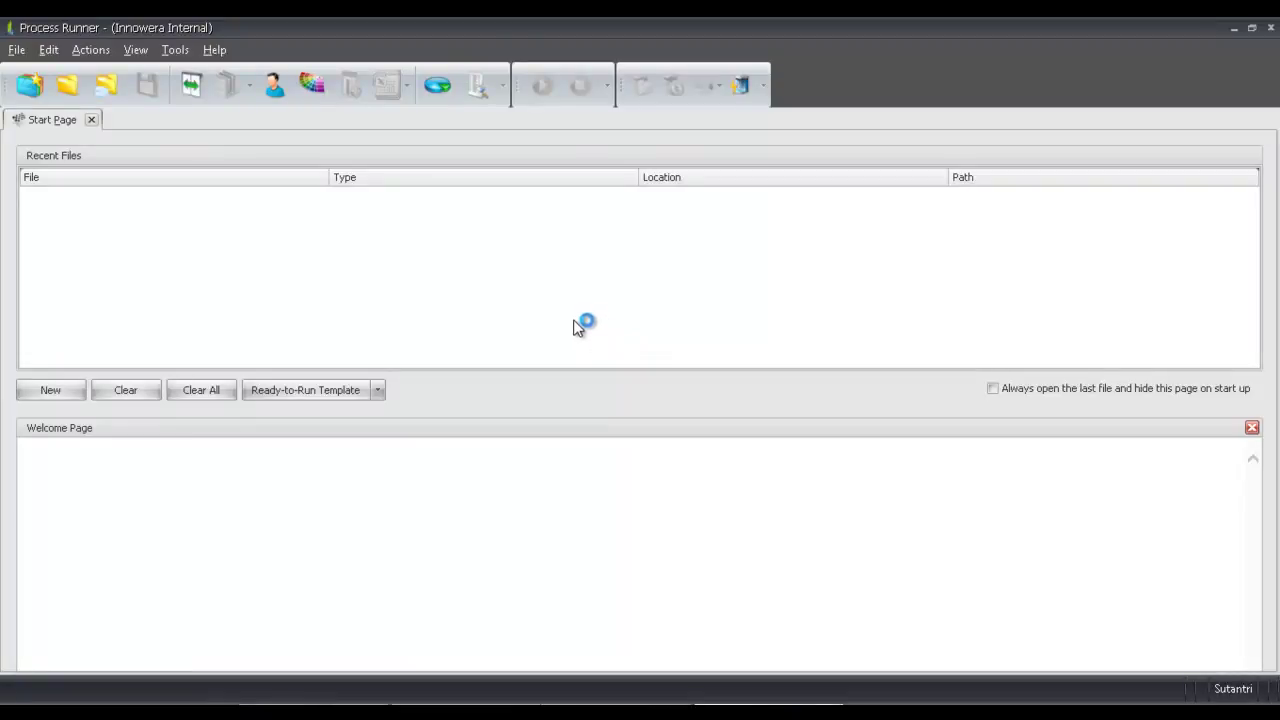
# - Create a new Data Extractor process for table MARC, re-creating the existing file
pyautogui.click(60, 392)
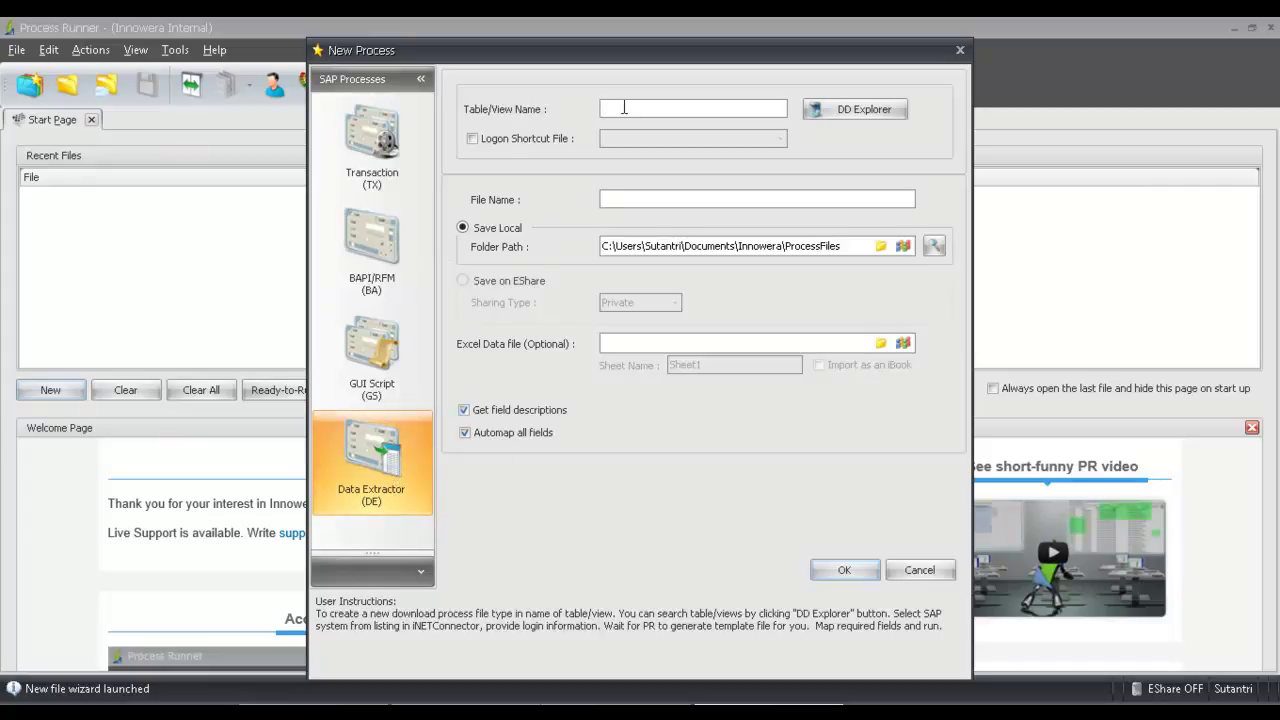
pyautogui.write('MARC')
pyautogui.click(838, 569)
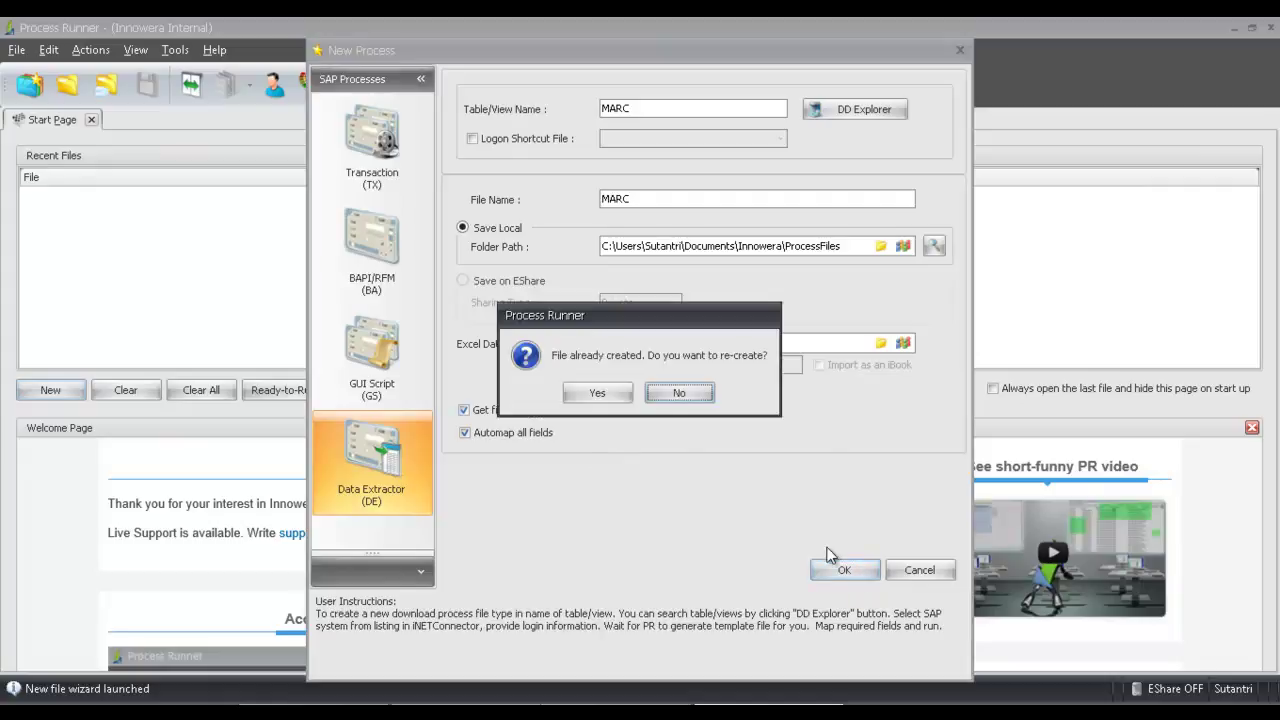
pyautogui.click(613, 398)
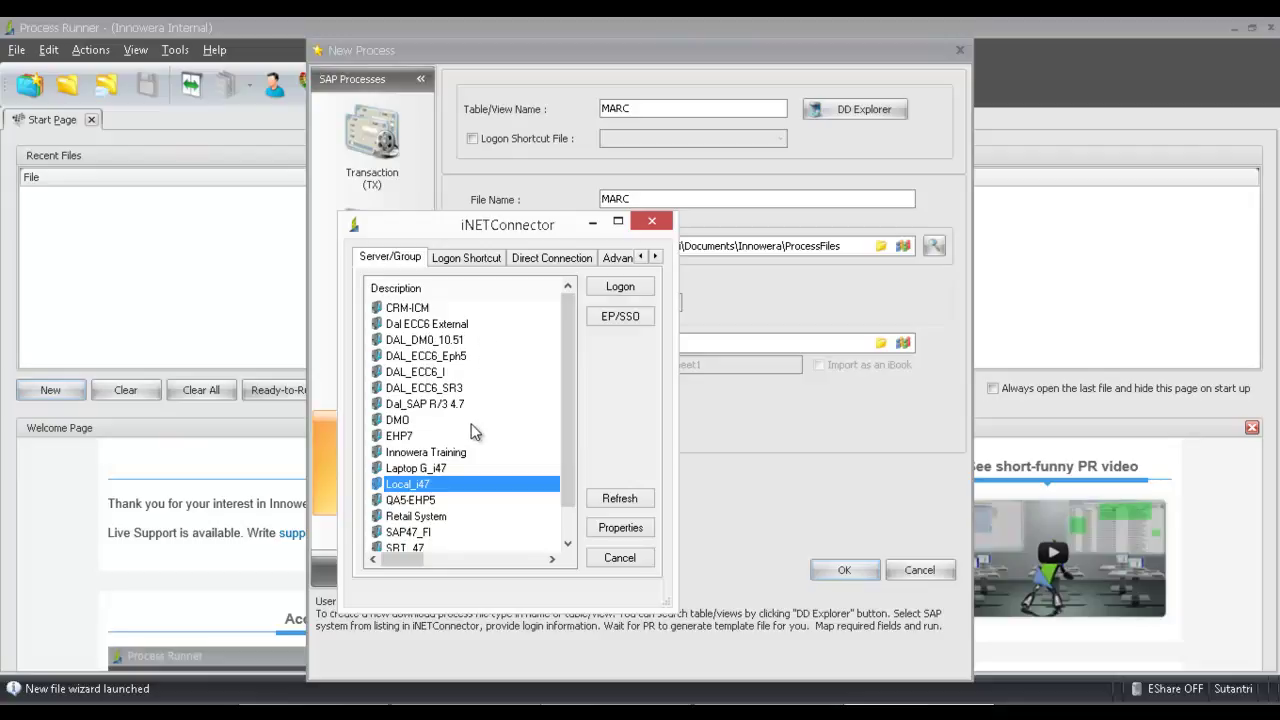
# - Log on to the Local_i47 SAP system in client 800 with the account password
pyautogui.click(620, 287)
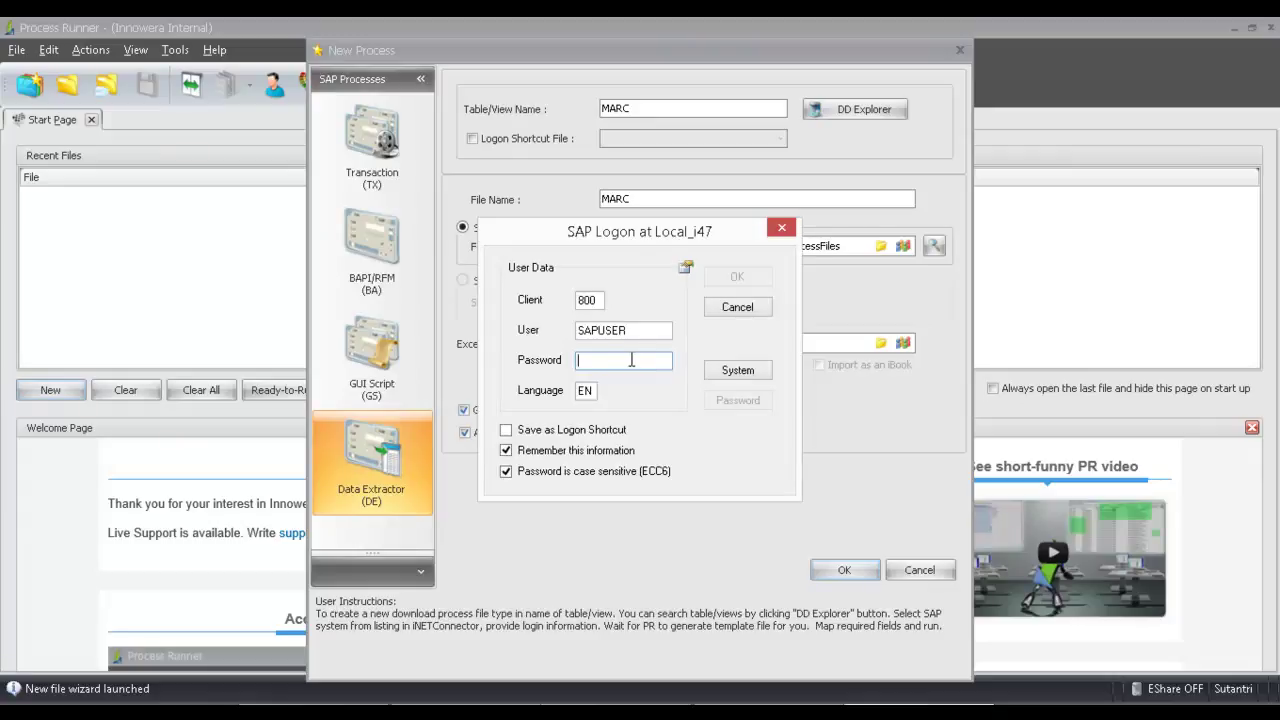
pyautogui.write('****')
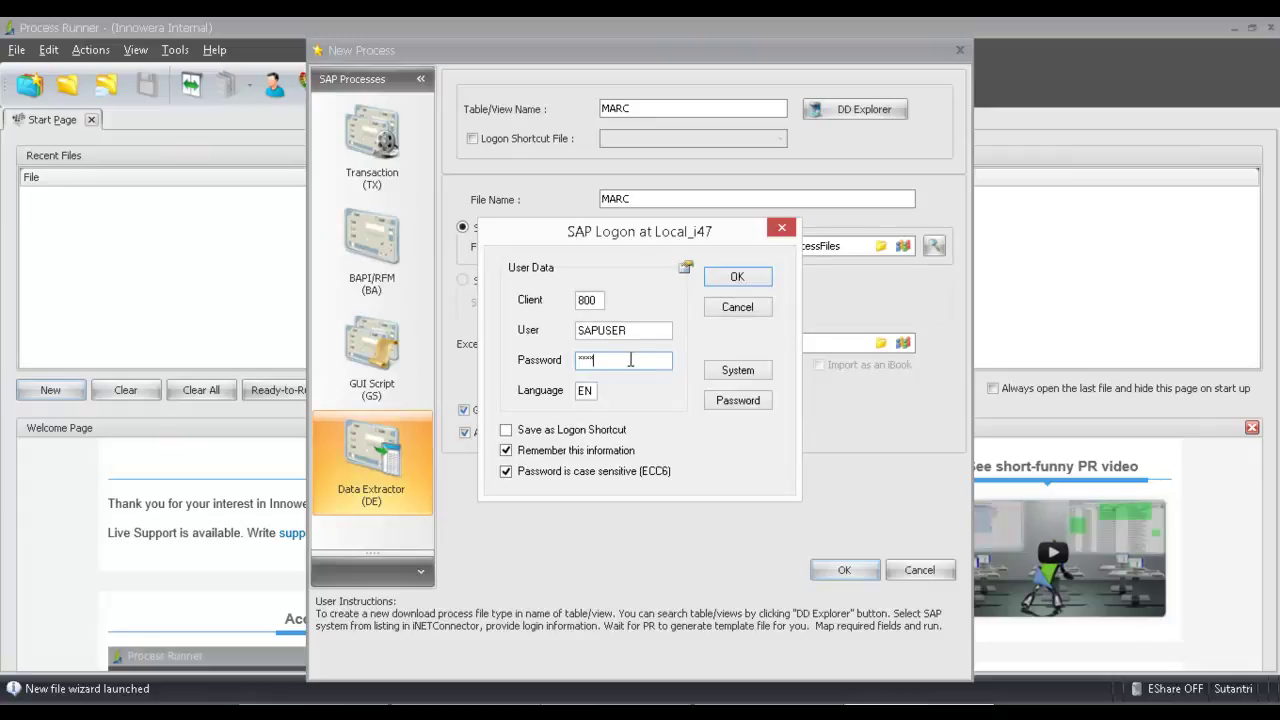
pyautogui.click(733, 280)
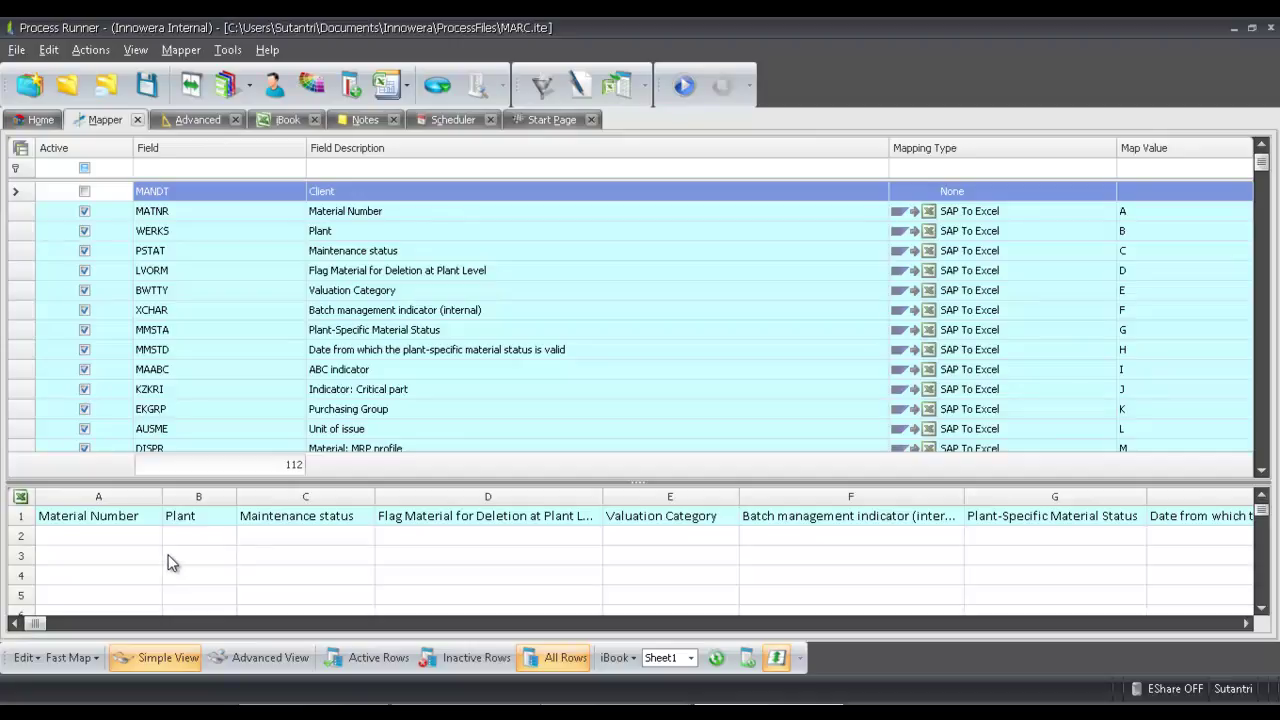
# - Add a data filter on the WERKS plant field with source value 1000
pyautogui.click(541, 88)
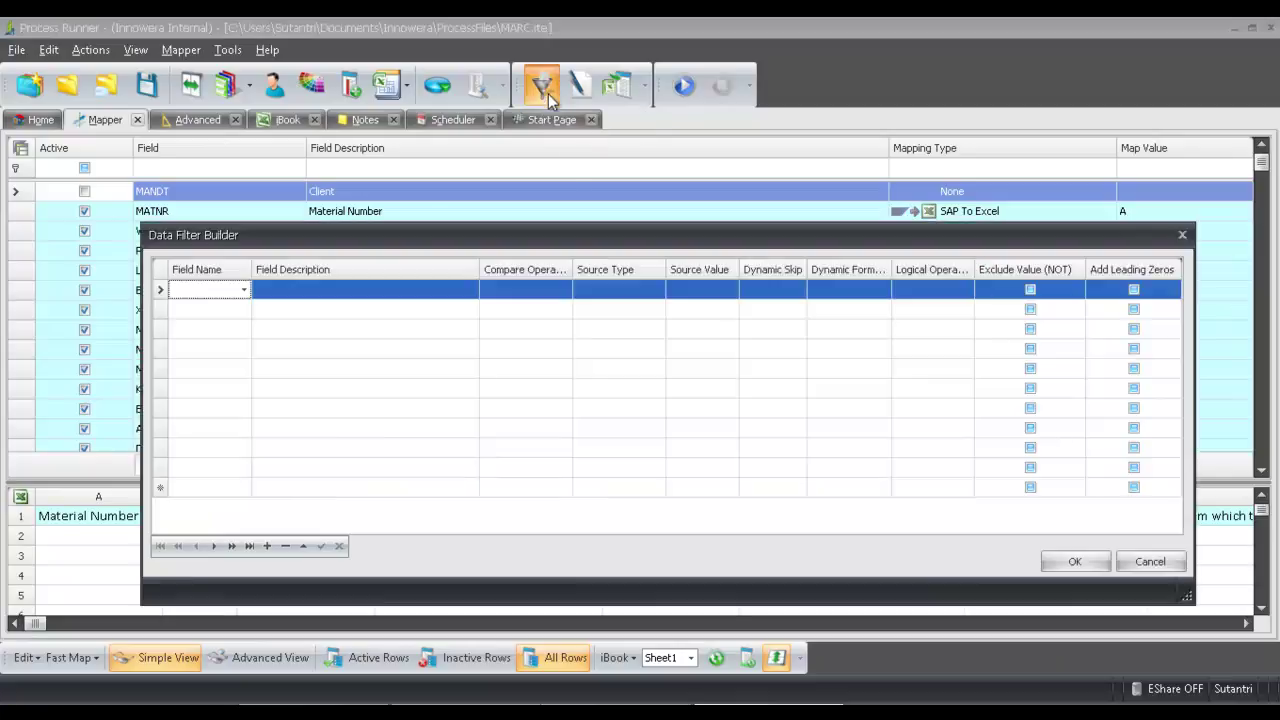
pyautogui.click(244, 290)
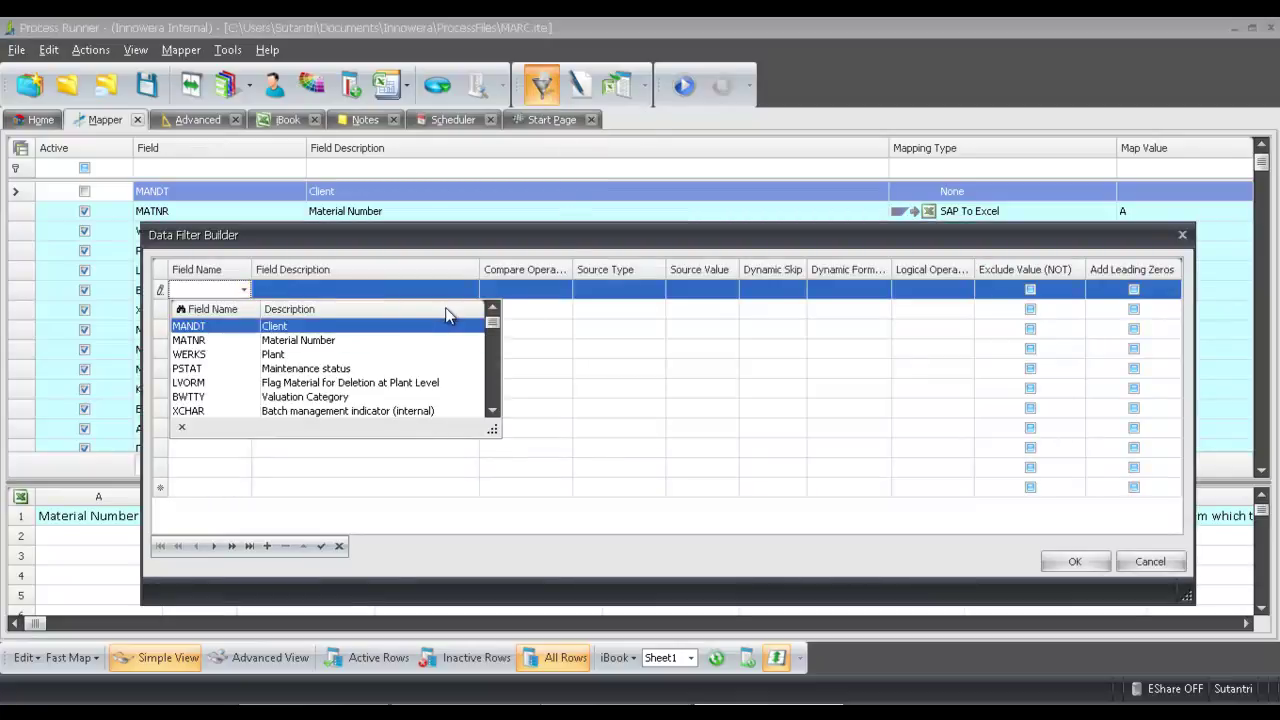
pyautogui.click(293, 355)
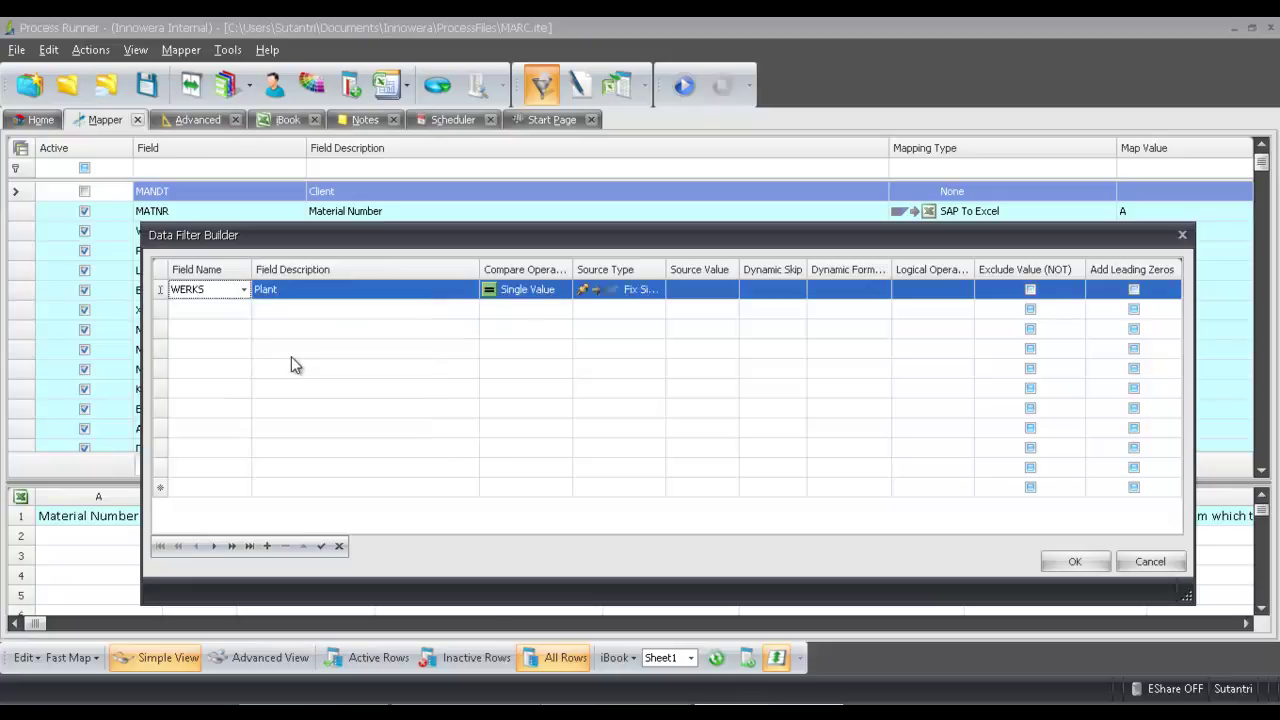
pyautogui.click(686, 290)
pyautogui.write('1000')
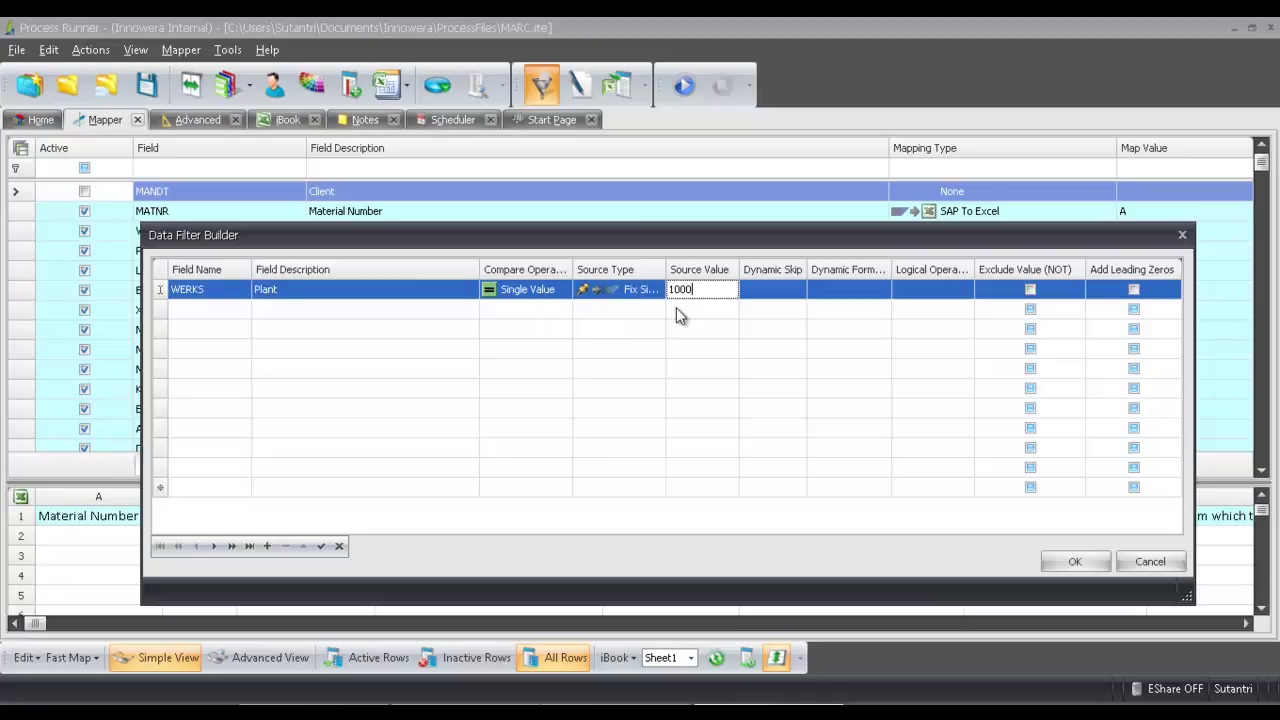
pyautogui.click(702, 328)
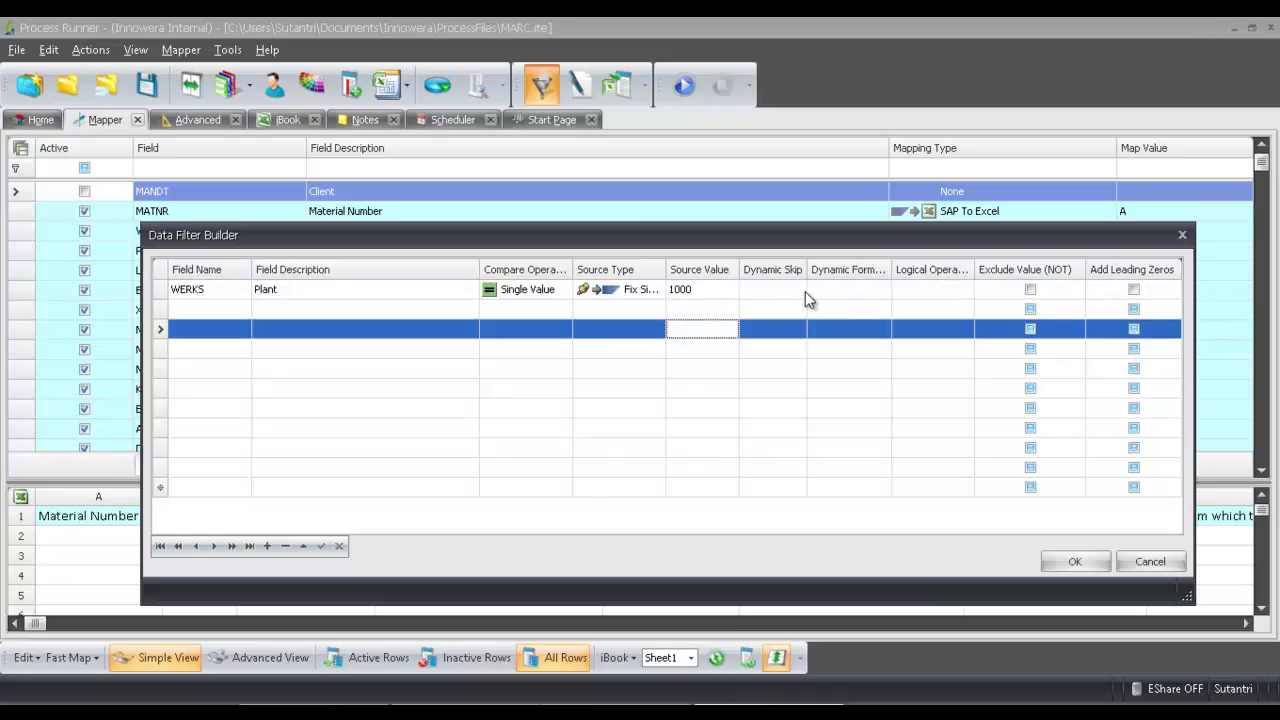
# - Leave the logical operator blank, add no further fields, and save the filter
pyautogui.click(950, 291)
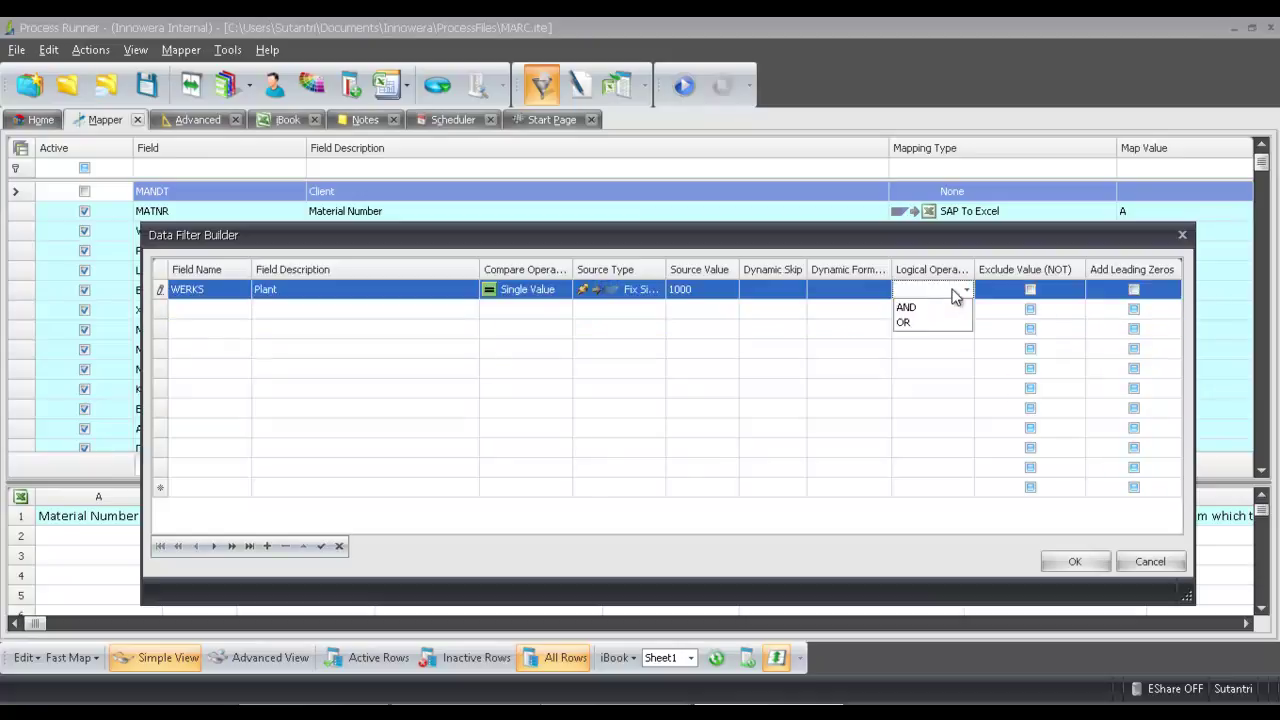
pyautogui.click(835, 328)
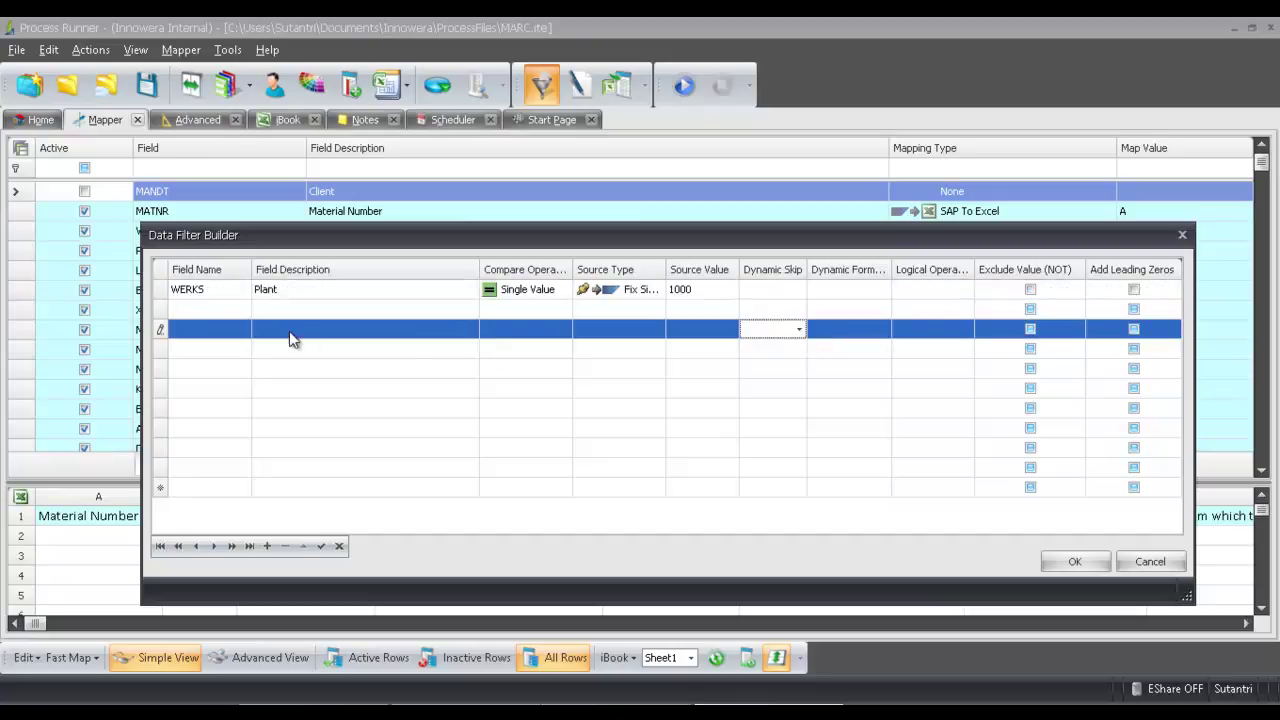
pyautogui.click(244, 316)
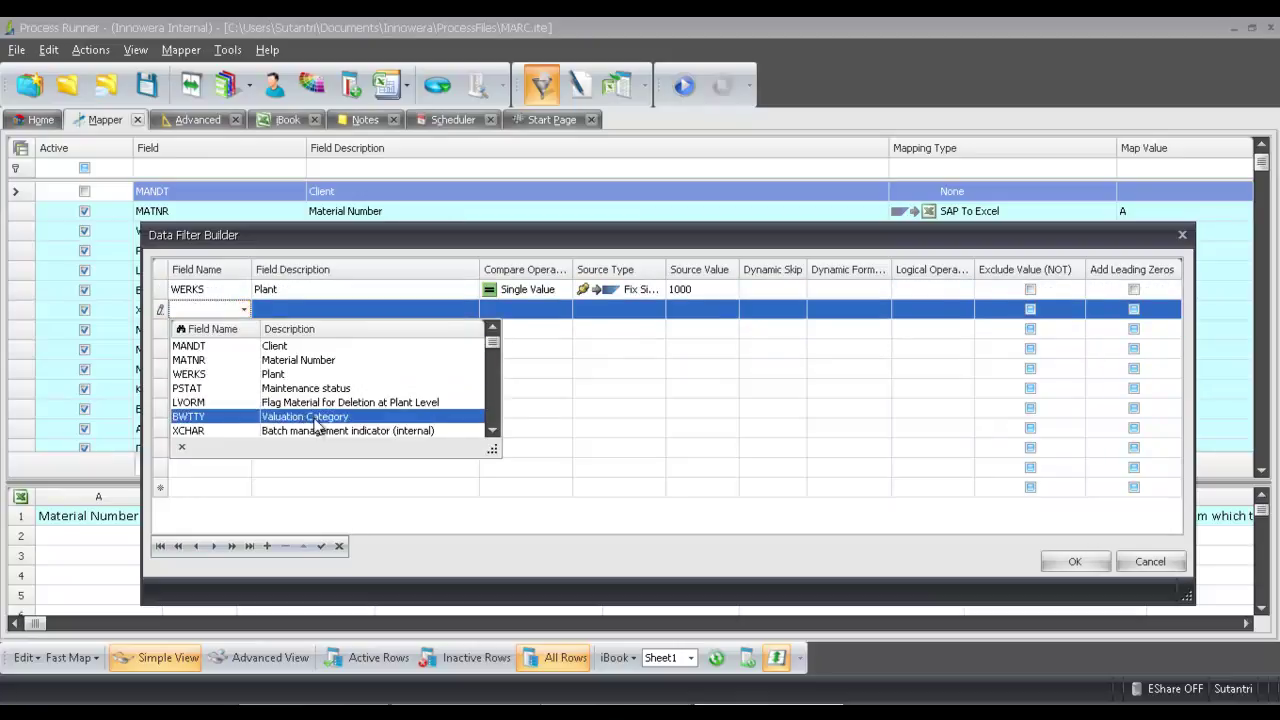
pyautogui.click(556, 387)
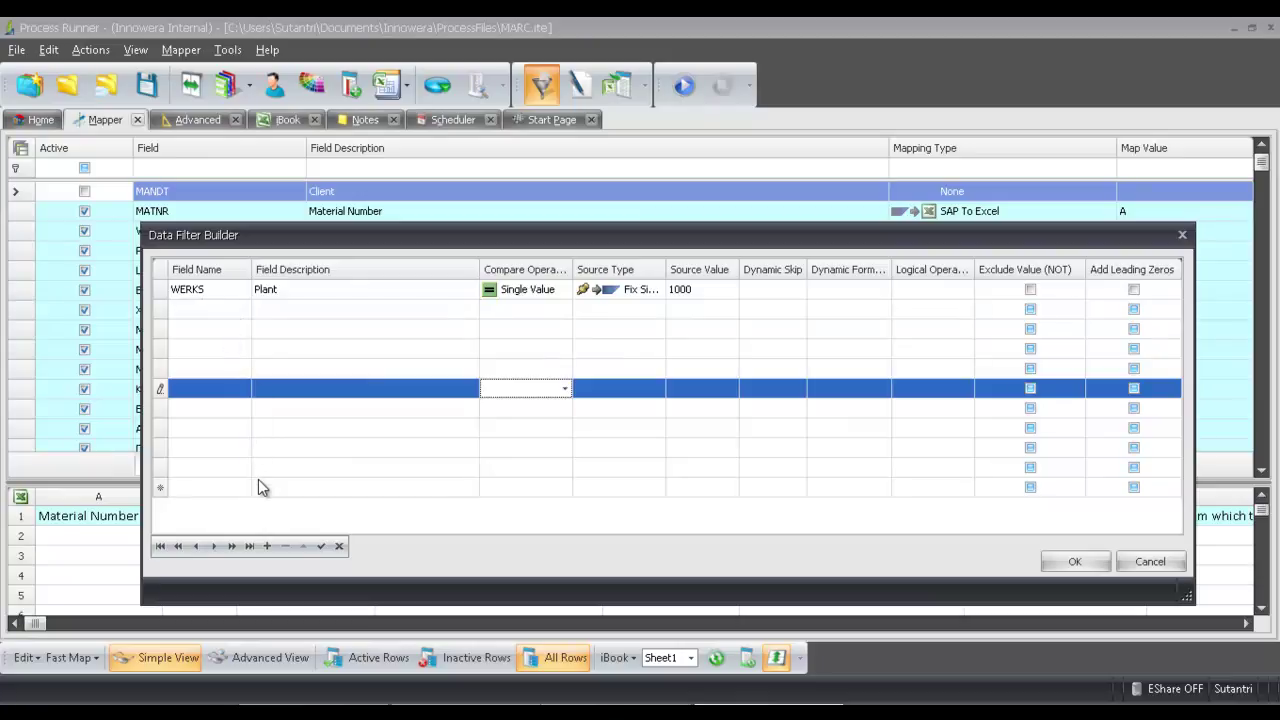
pyautogui.click(238, 330)
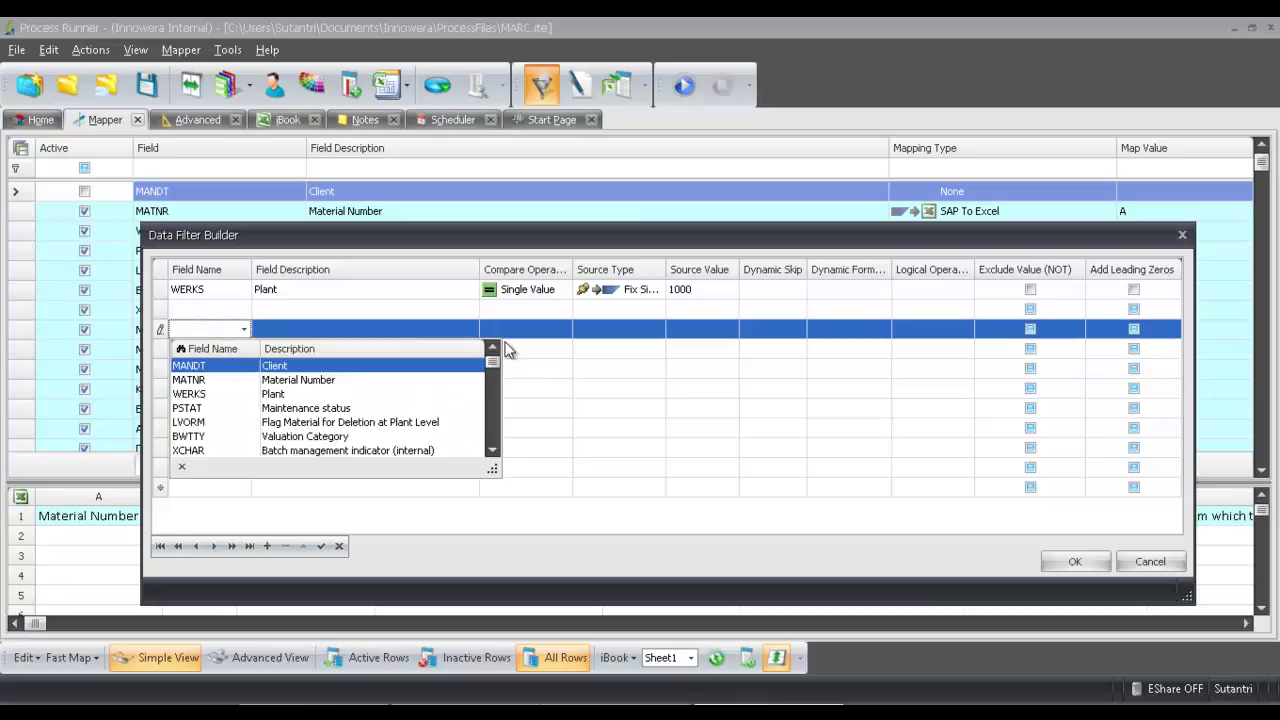
pyautogui.click(541, 354)
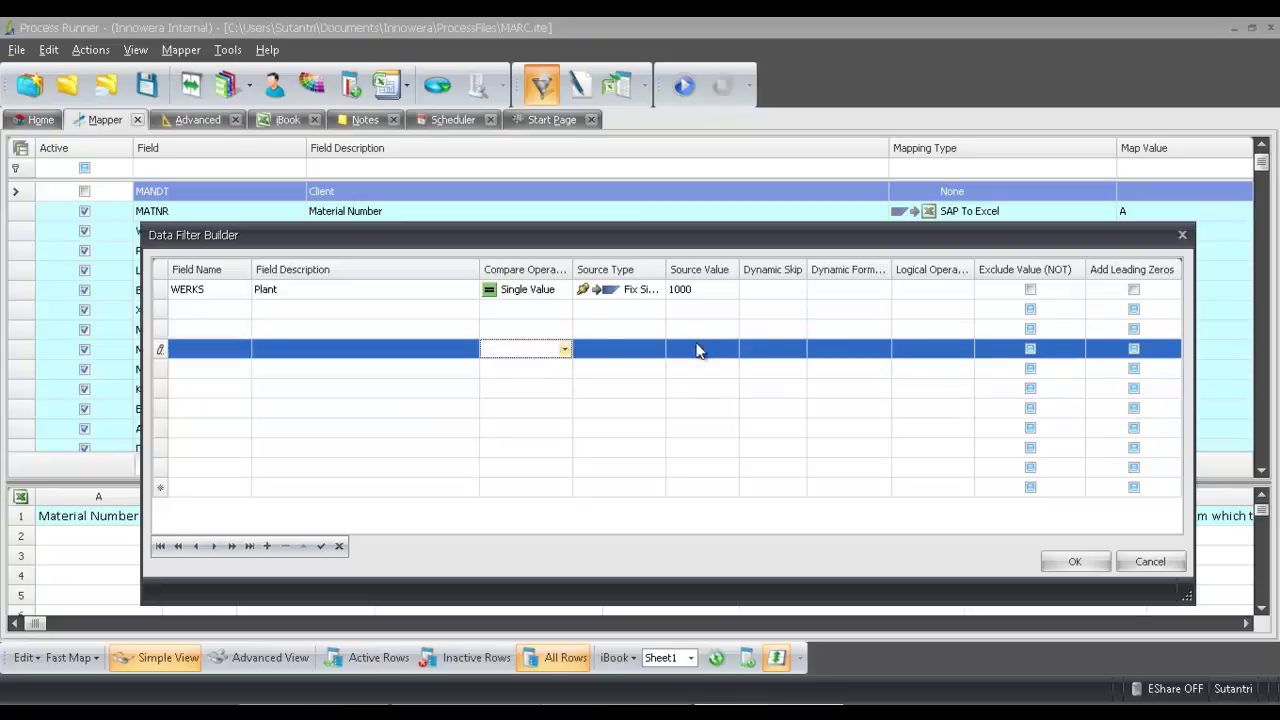
pyautogui.click(1075, 562)
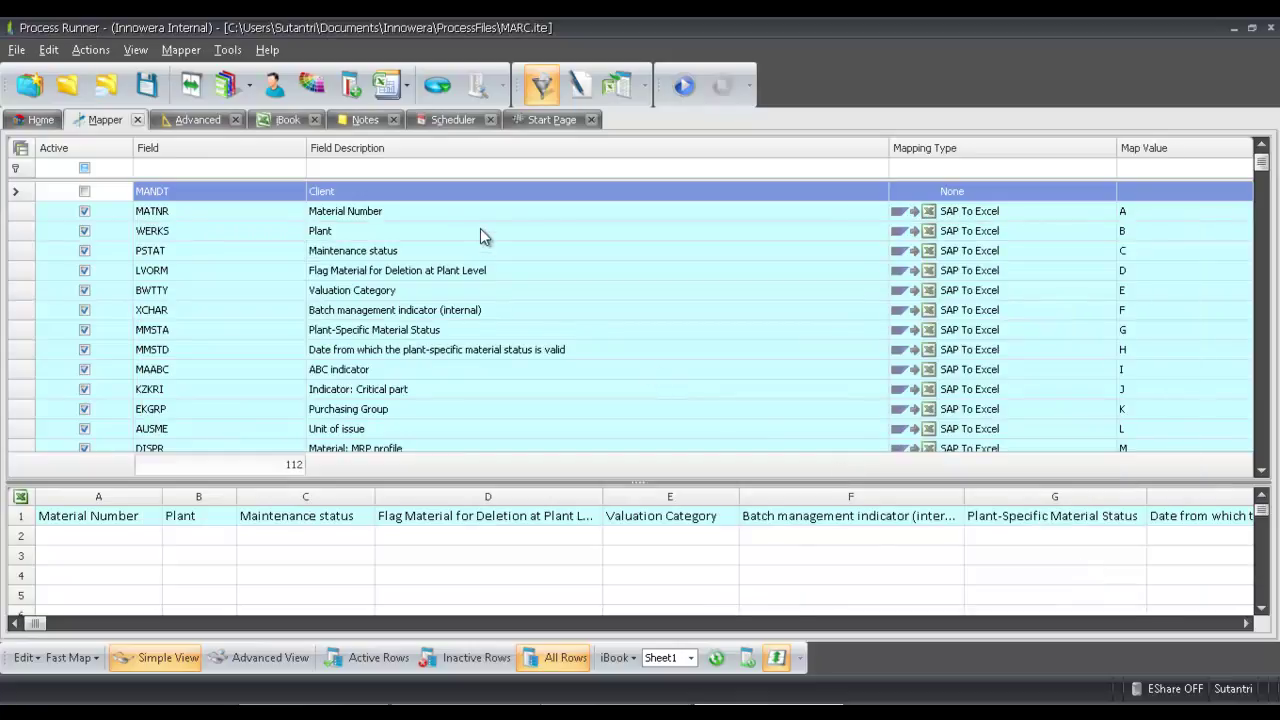
# - Run the MARC extraction from the Home tab with the process status panel shown
pyautogui.click(38, 122)
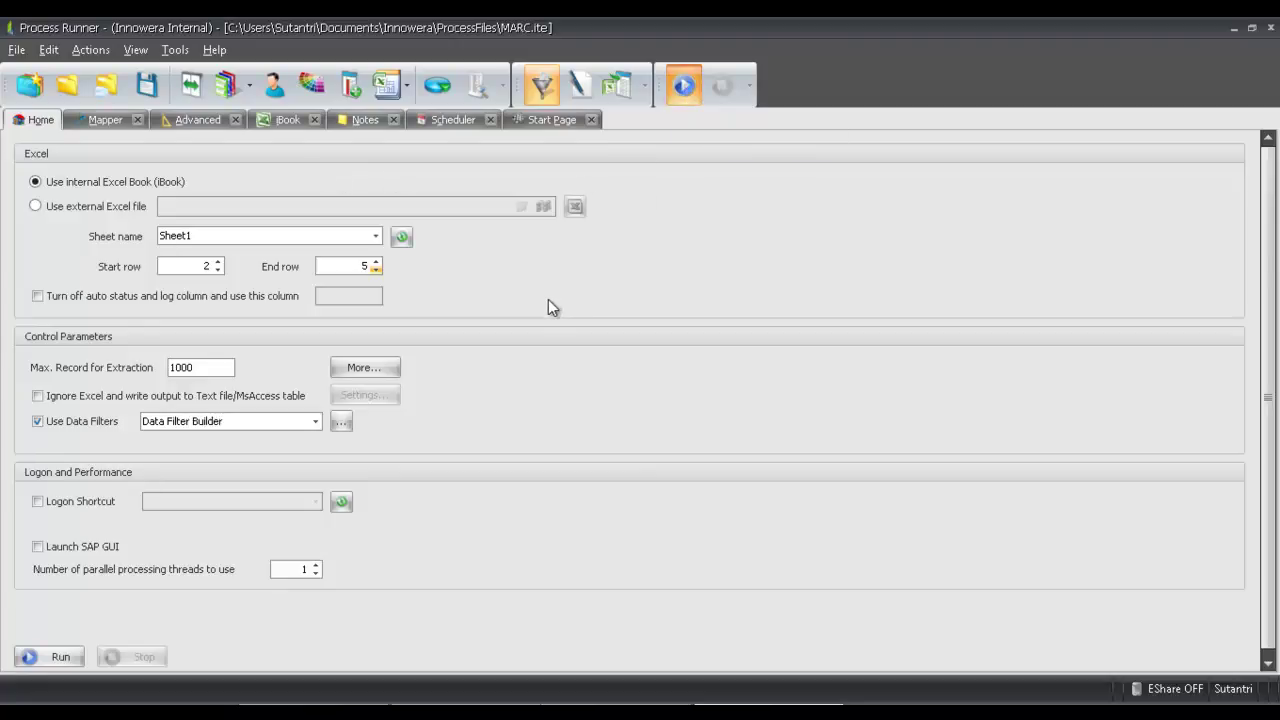
pyautogui.press('F3')
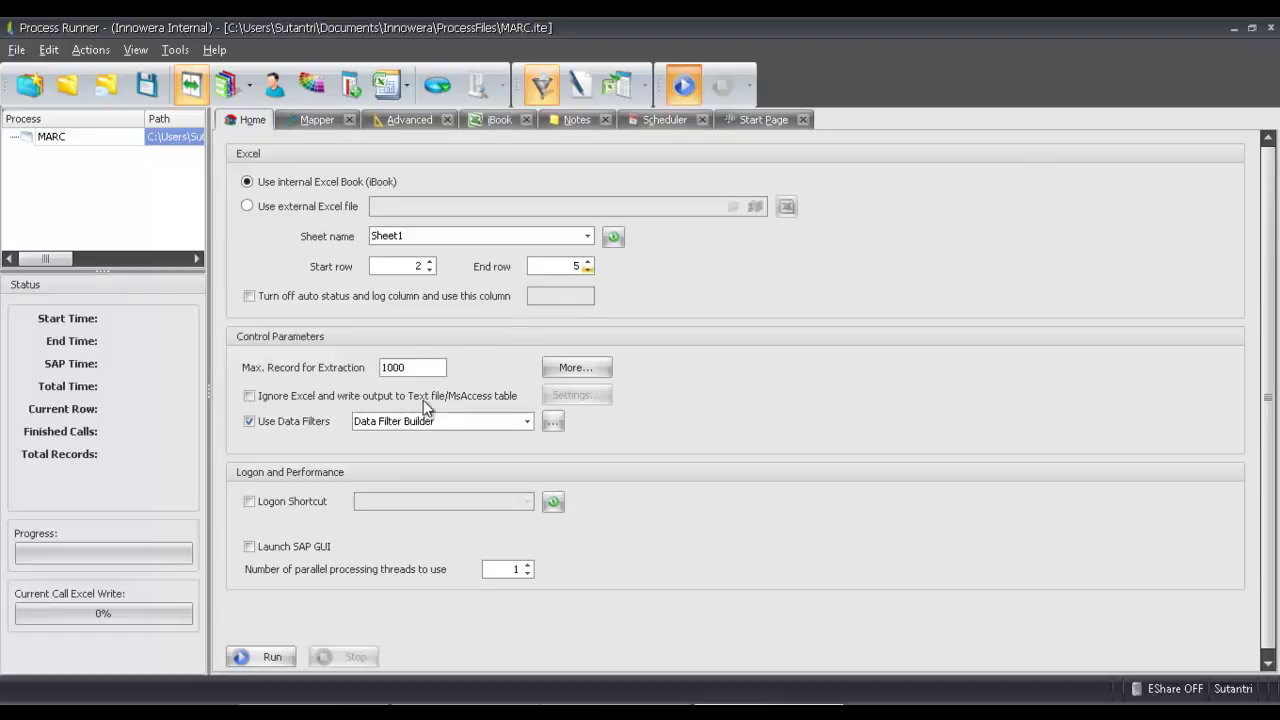
pyautogui.press('F5')
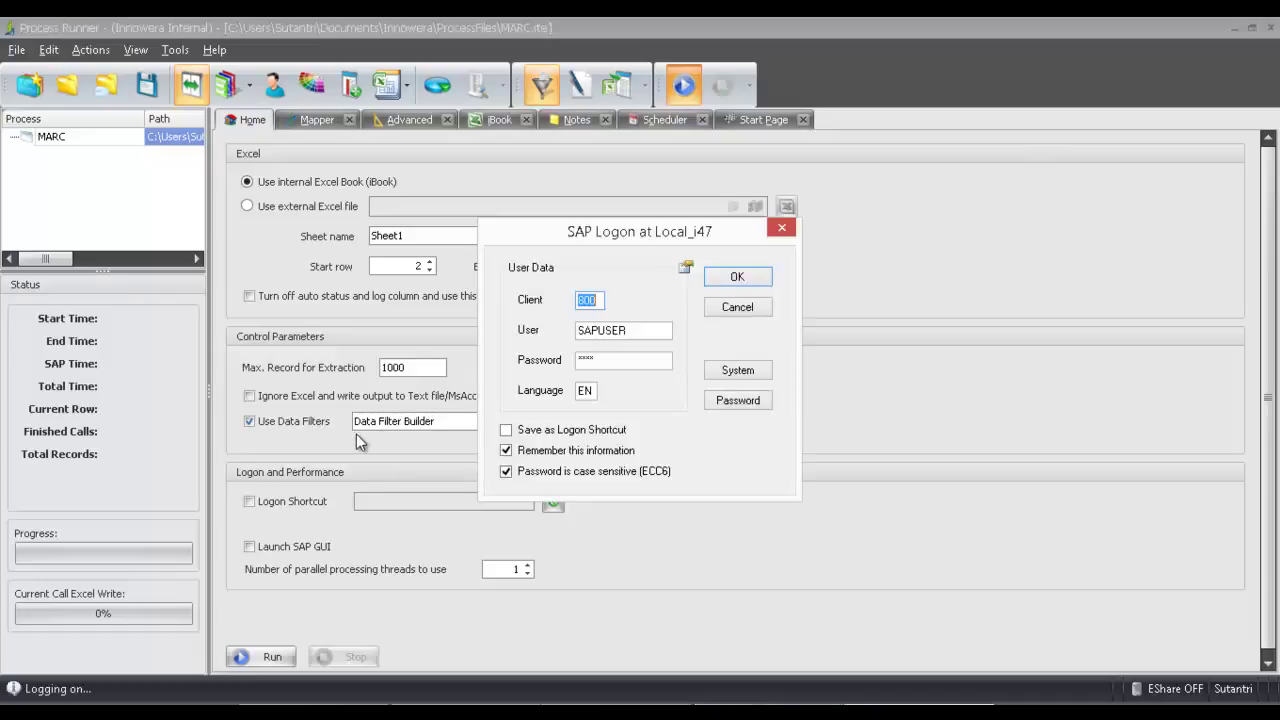
# - Confirm the SAP logon so the extraction of 1000 MARC records completes
pyautogui.click(737, 277)
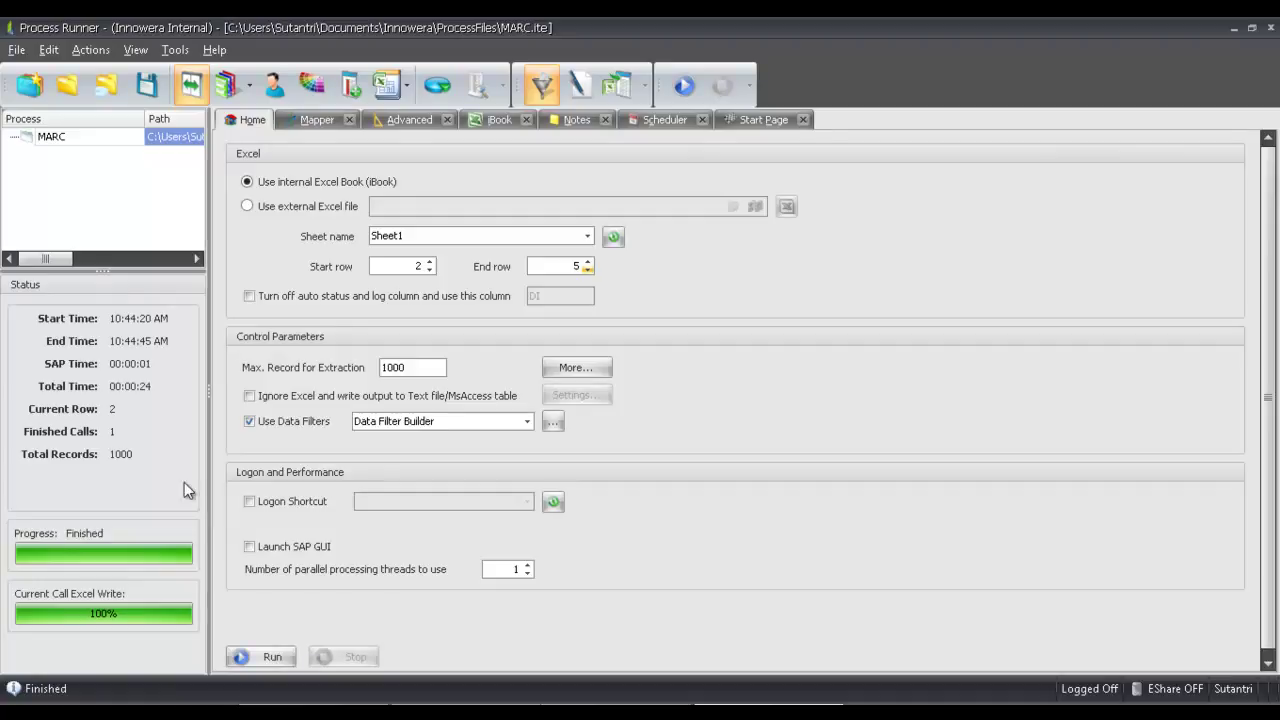
# - Browse the extracted MARC records in the iBook, across columns and down to row 1001, then back to the top
pyautogui.click(495, 121)
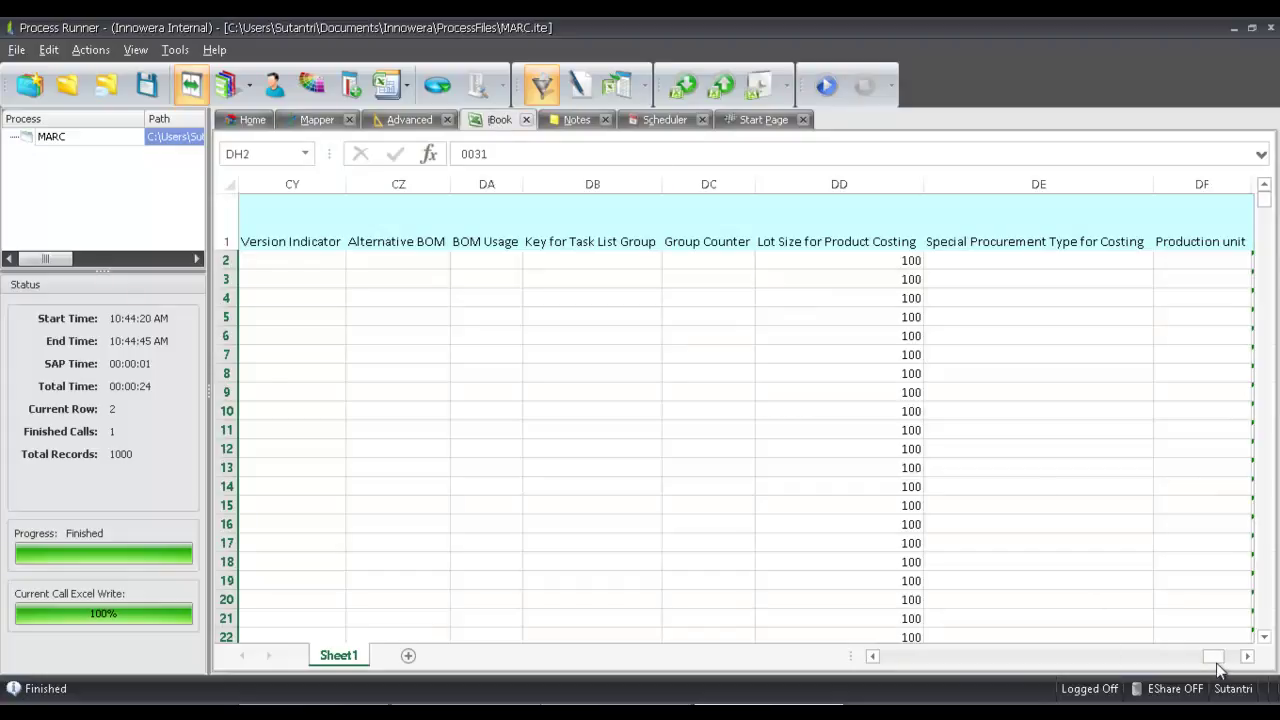
pyautogui.moveTo(1213, 657); pyautogui.dragTo(845, 675)
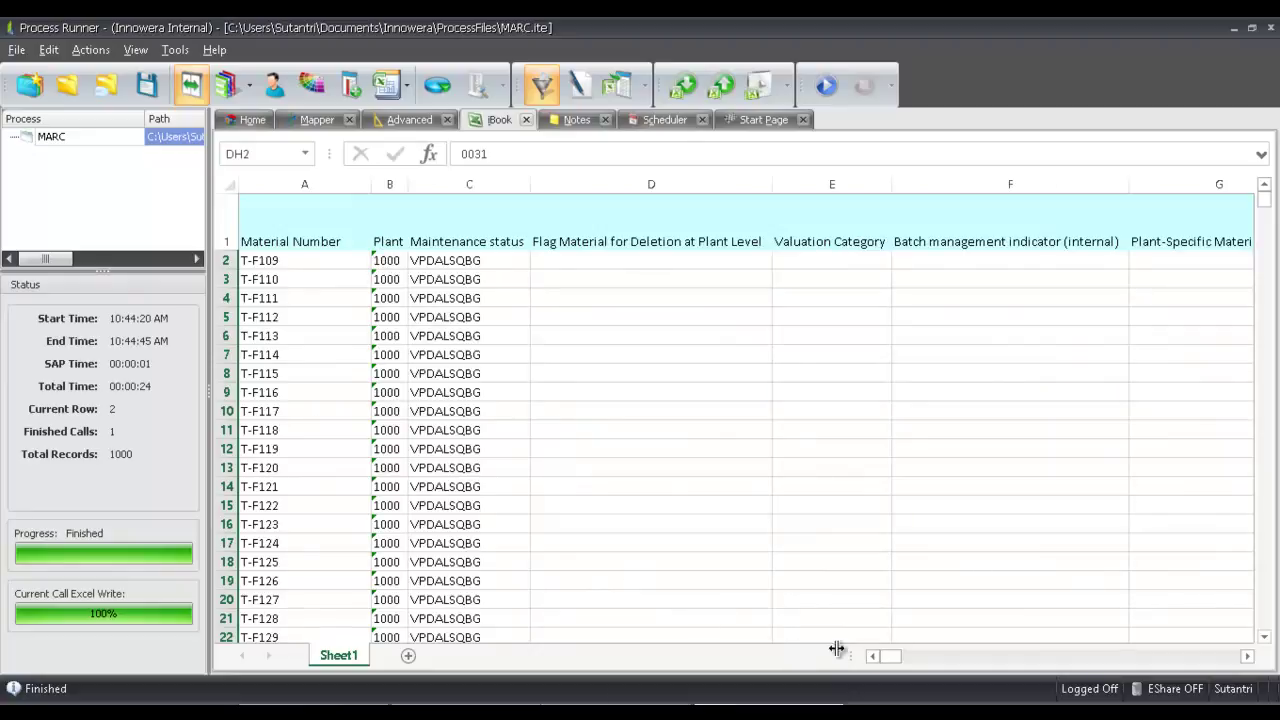
pyautogui.moveTo(891, 660); pyautogui.dragTo(1130, 658)
pyautogui.scroll(-18, 646, 543)
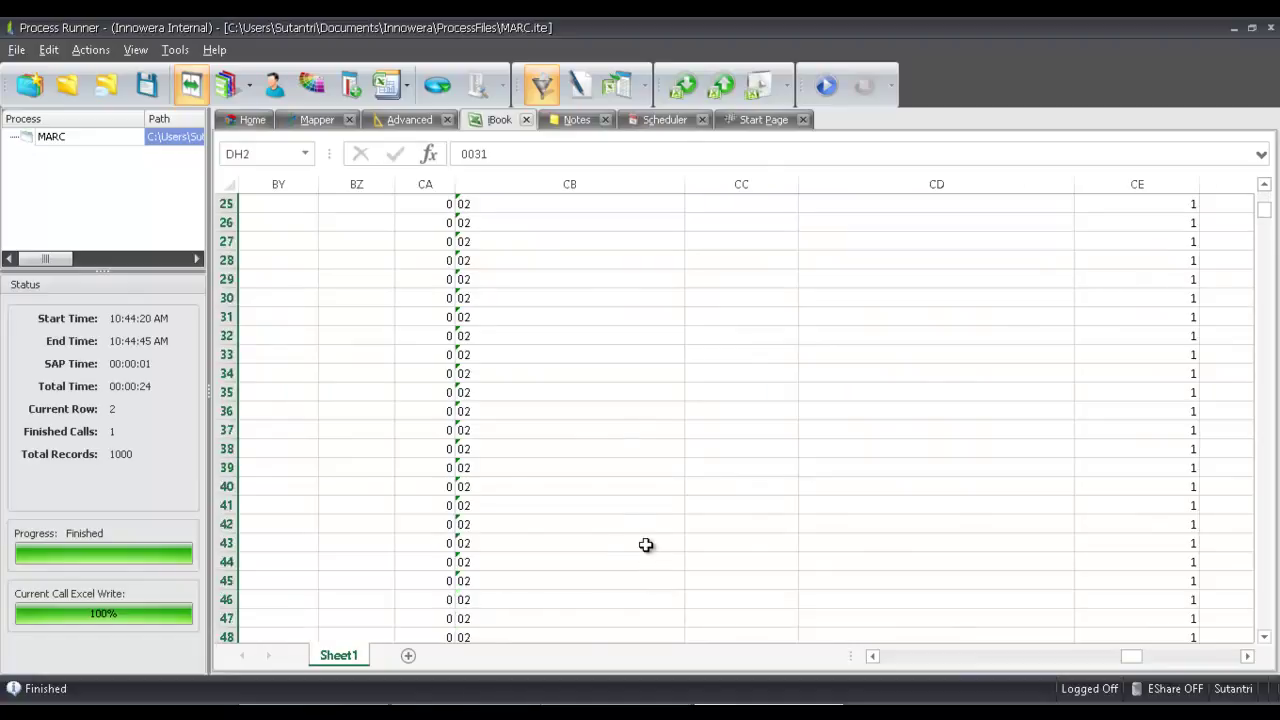
pyautogui.scroll(-3, 661, 520)
pyautogui.moveTo(1265, 222); pyautogui.dragTo(1266, 634)
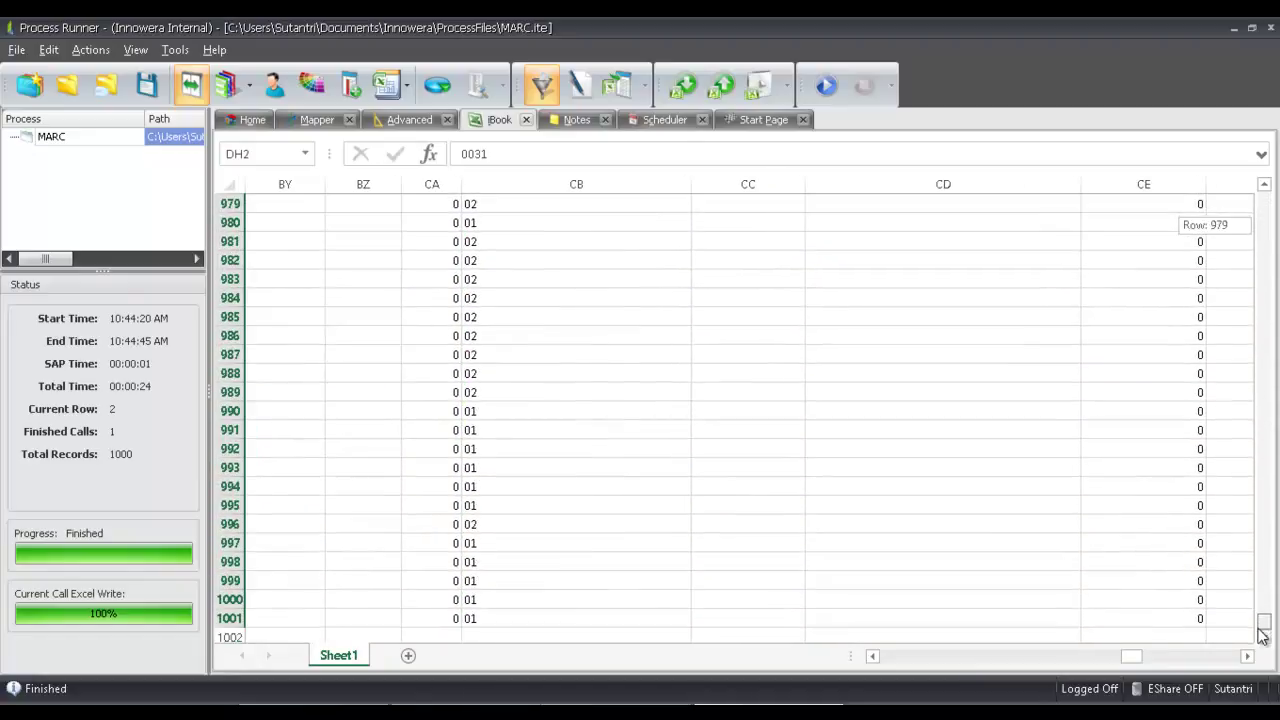
pyautogui.moveTo(1114, 663); pyautogui.dragTo(790, 687)
pyautogui.scroll(20, 654, 523)
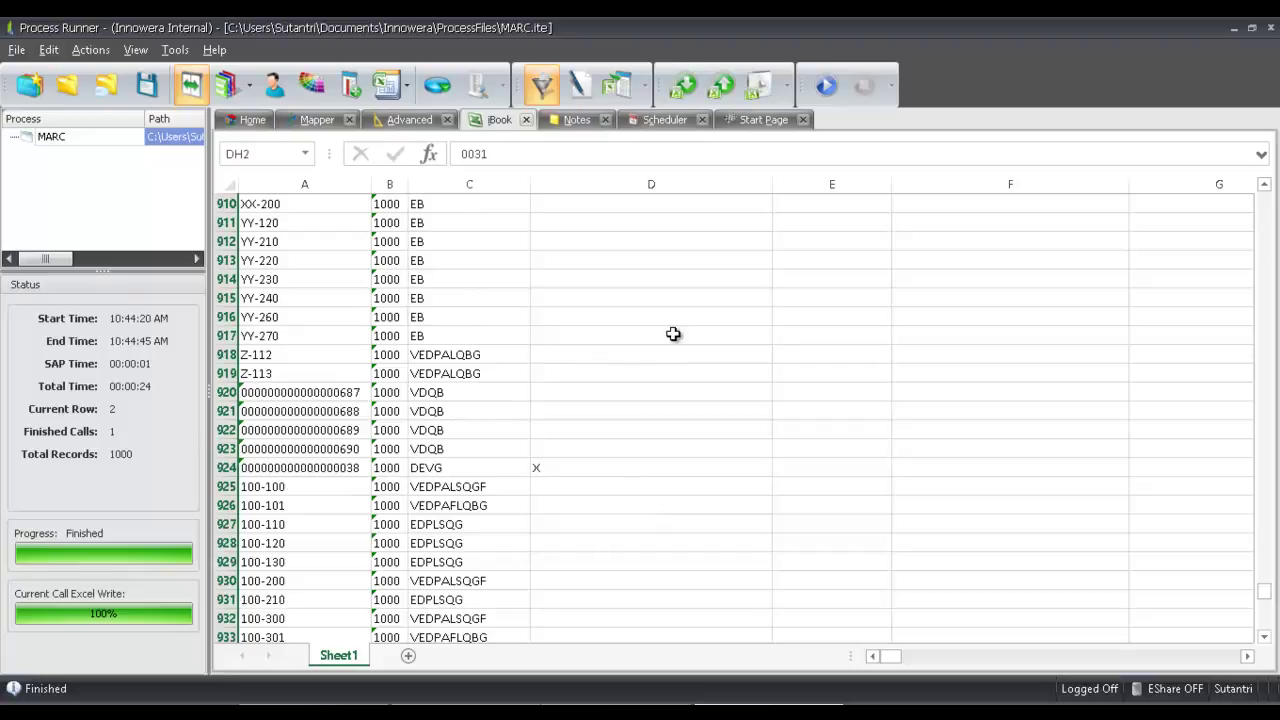
pyautogui.moveTo(1264, 591); pyautogui.dragTo(1264, 200)
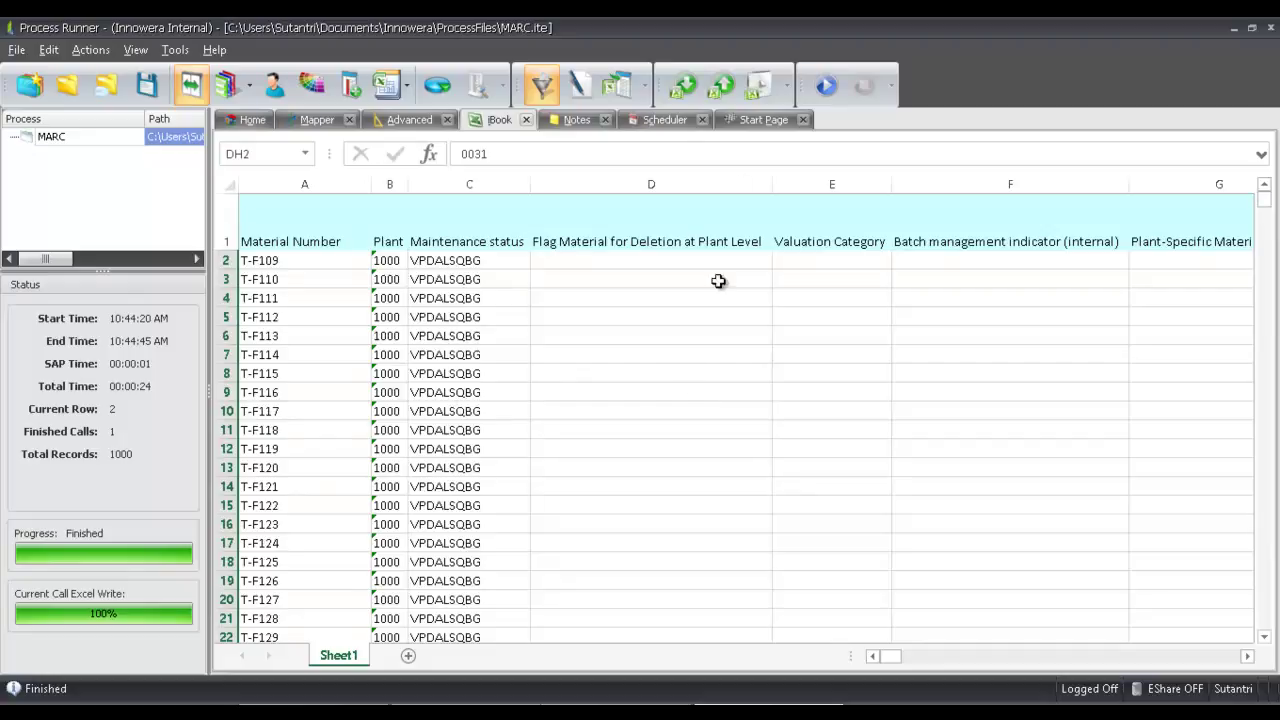
# - Export the iBook, bringing up the Save dialog for MARC.xlsx
pyautogui.click(731, 95)
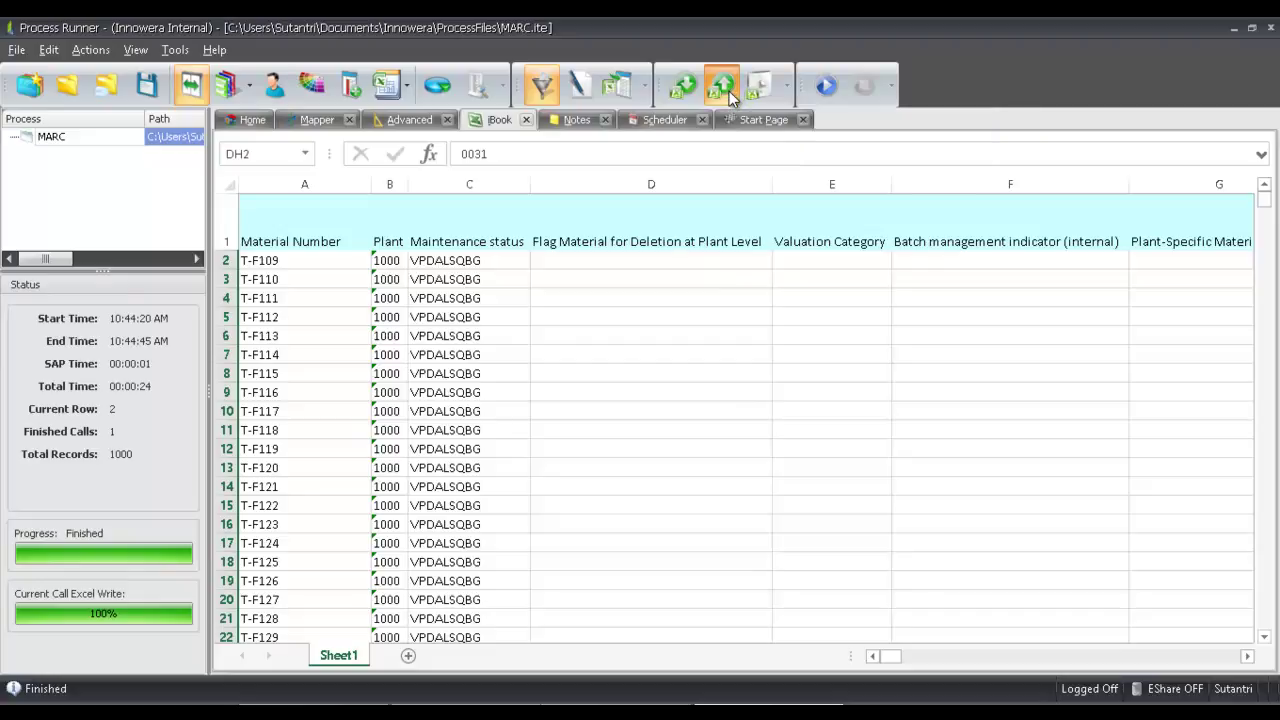